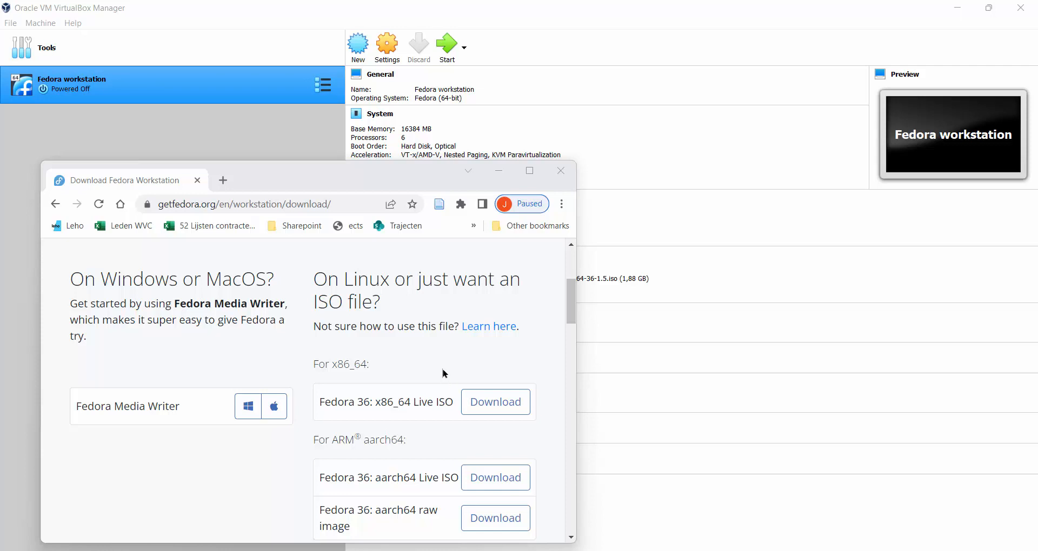
Minimize the Chrome Fedora download page to reveal the VirtualBox Manager with the Fedora workstation VM.
click(498, 171)
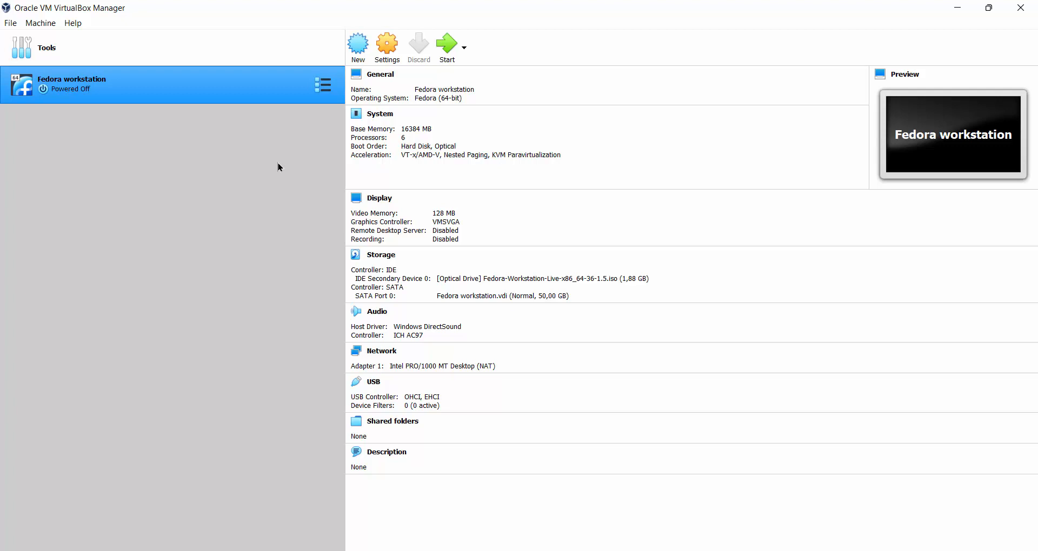
Attach the Fedora-Workstation-Live ISO to the Fedora workstation VM's optical drive, then show its System settings.
click(387, 55)
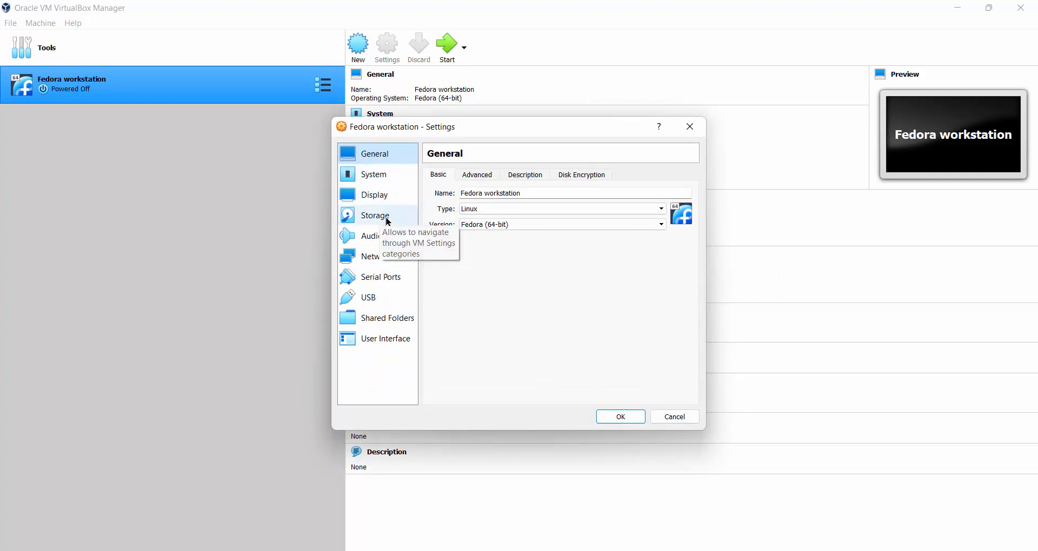
click(388, 219)
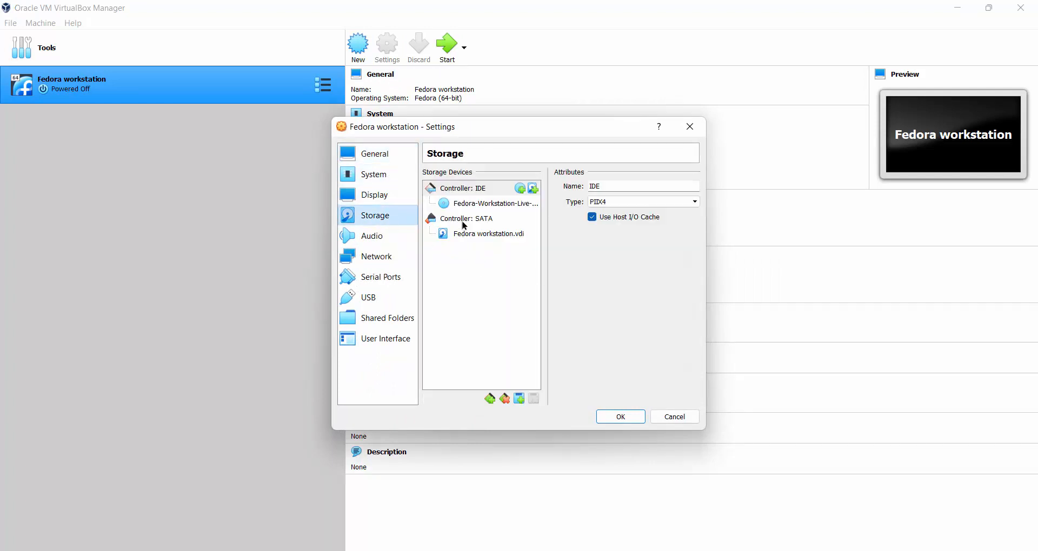
click(473, 204)
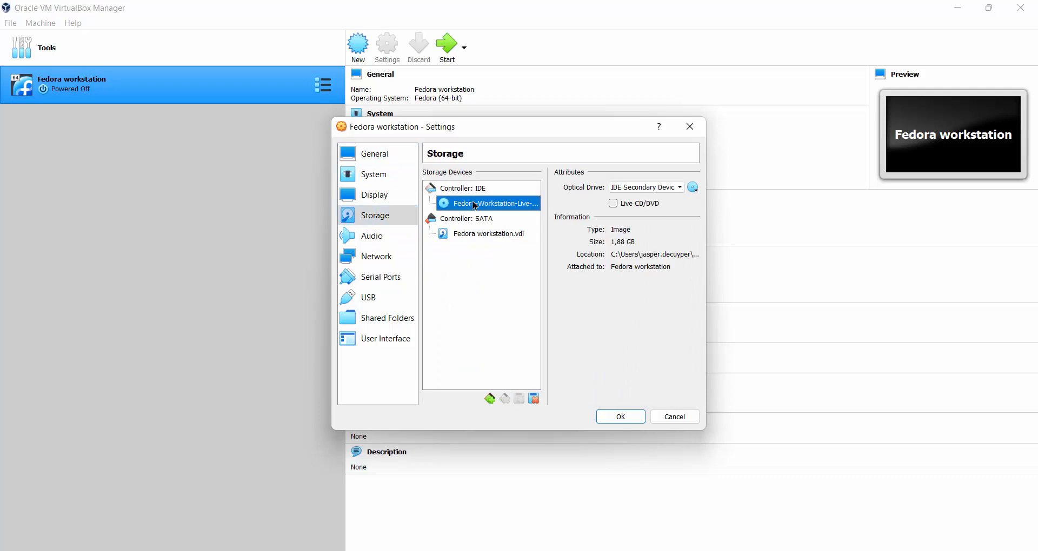
click(693, 188)
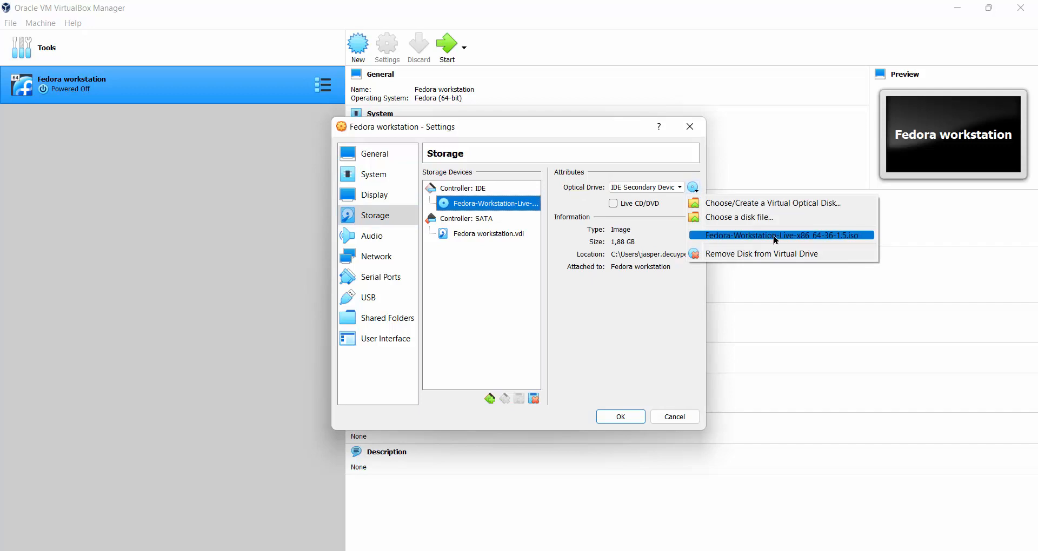
click(377, 181)
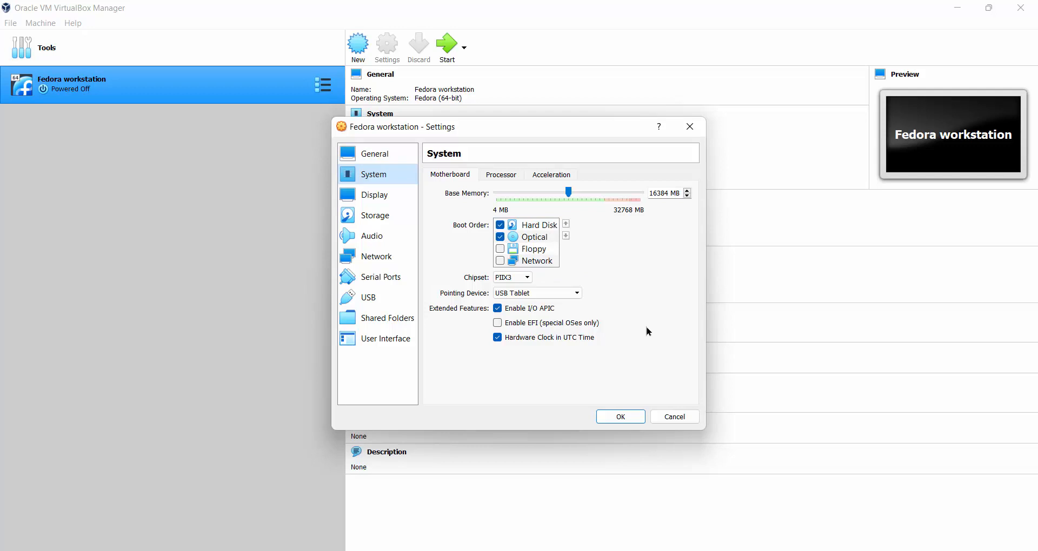
Save the VM settings with OK and start the Fedora workstation VM.
click(621, 418)
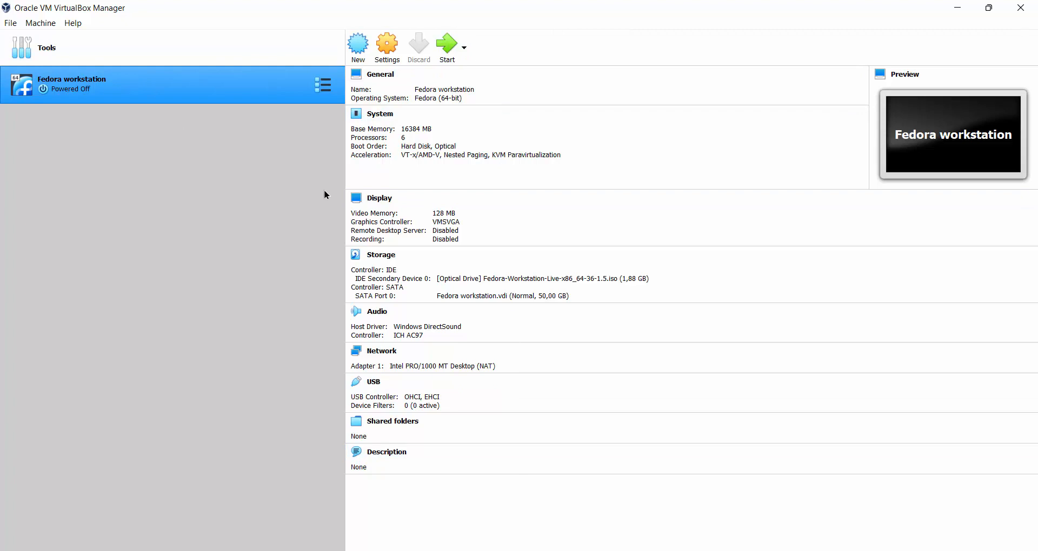
click(451, 46)
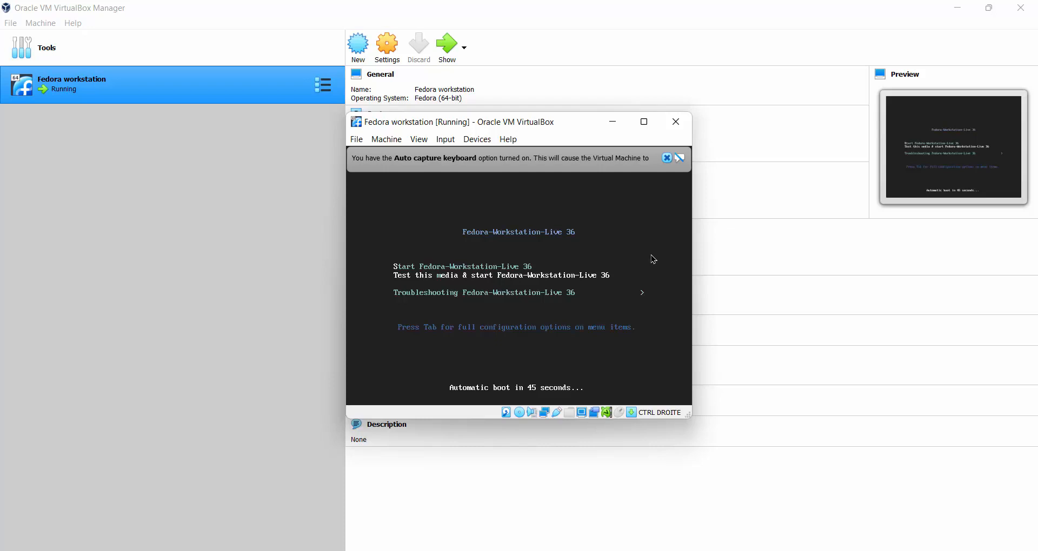
Boot 'Start Fedora-Workstation-Live 36' and dismiss the keyboard-capture and mouse-integration notices.
key(Up)
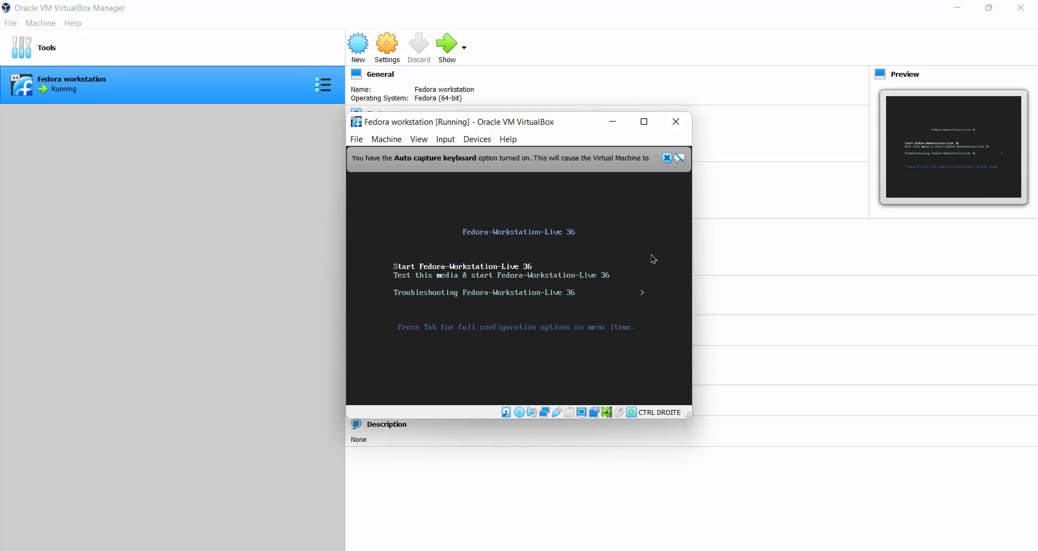
key(Return)
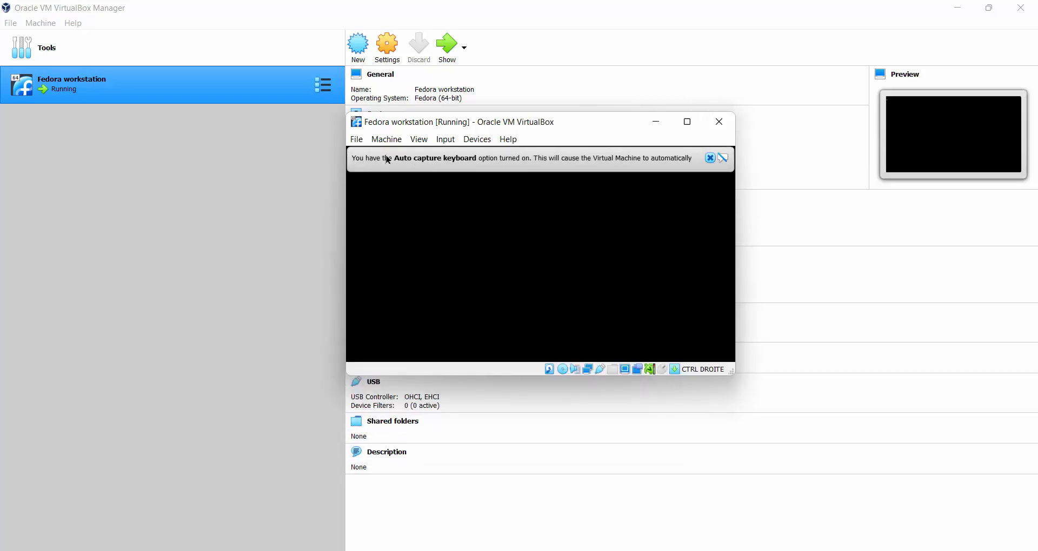
click(723, 158)
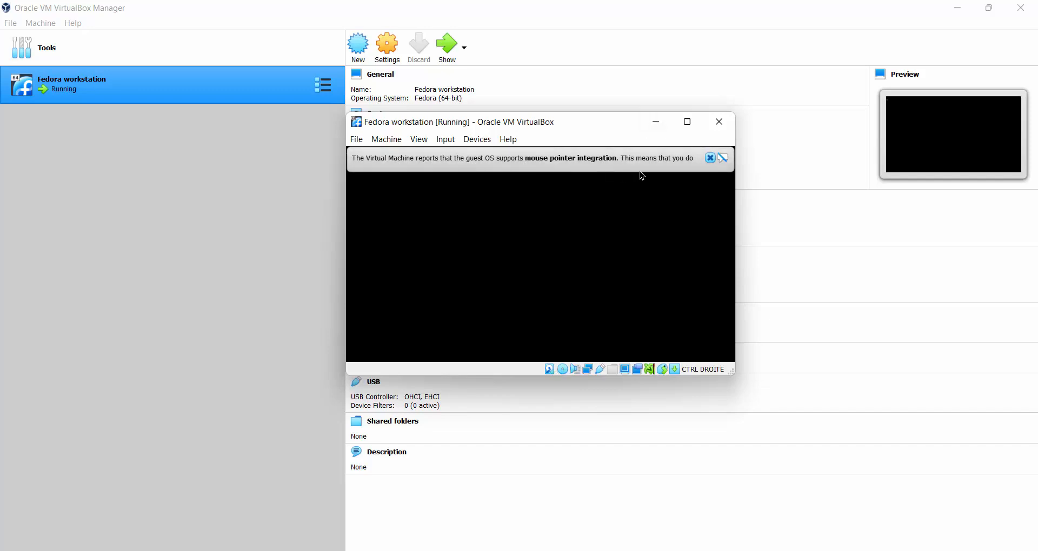
click(723, 157)
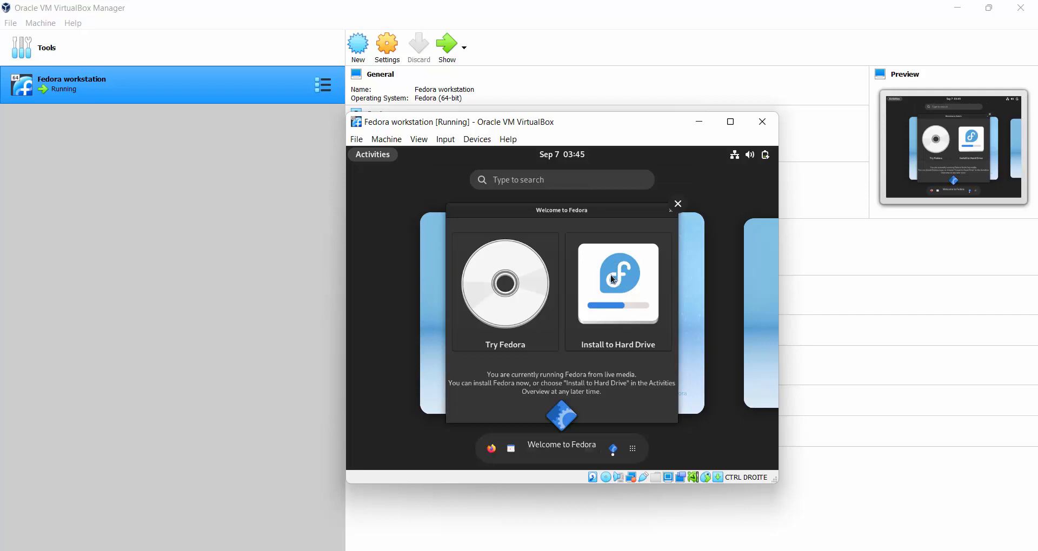
Launch Install to Hard Drive and choose English (United Kingdom) as the installer language.
click(619, 284)
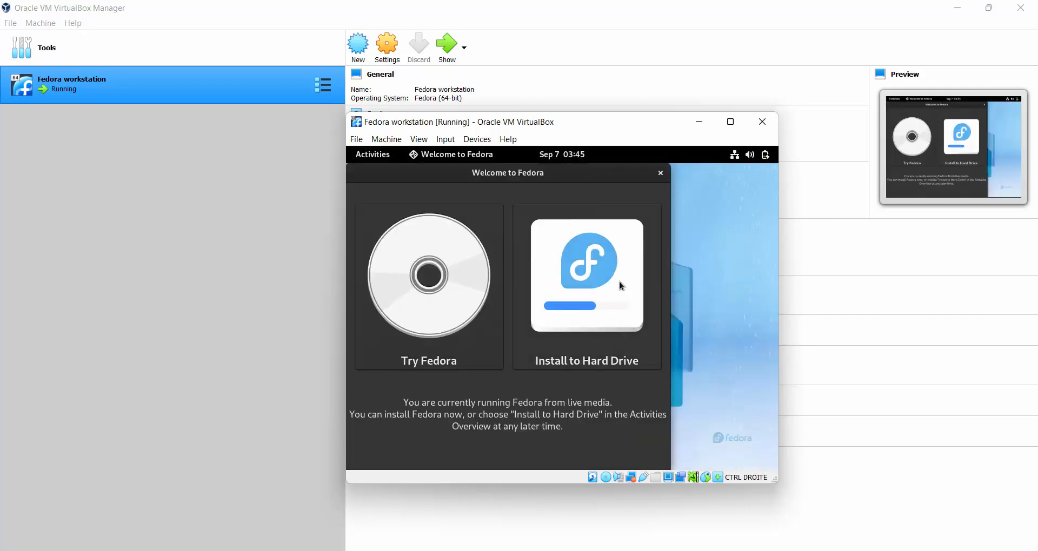
click(591, 277)
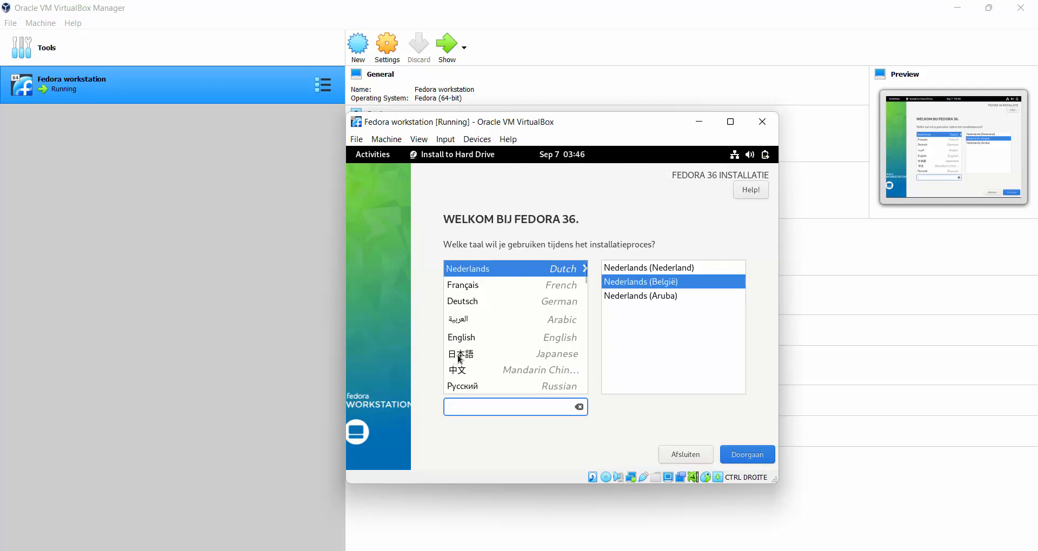
click(472, 342)
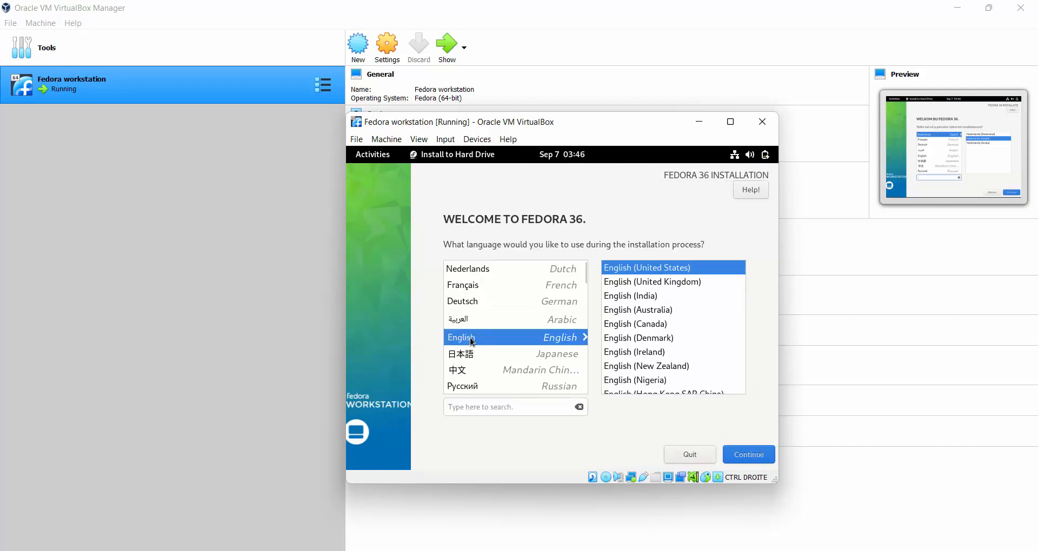
click(659, 282)
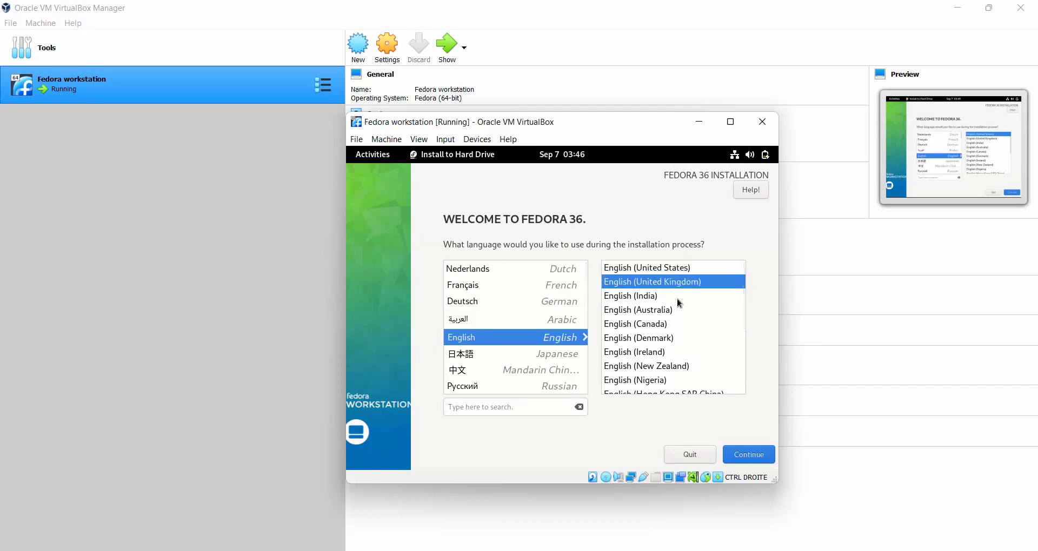
click(747, 462)
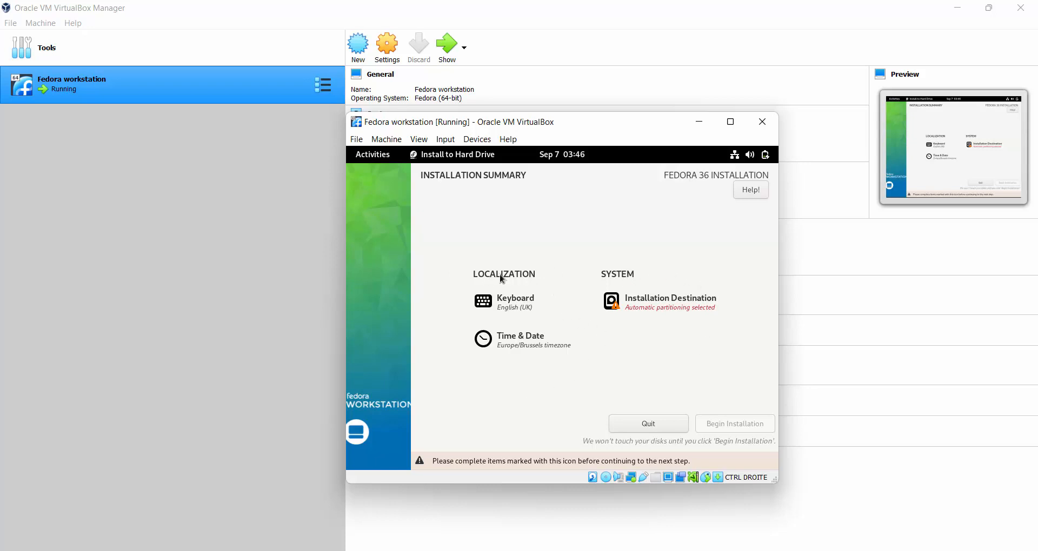
Add the French (Belgian) keyboard layout and preview its key arrangement.
click(514, 307)
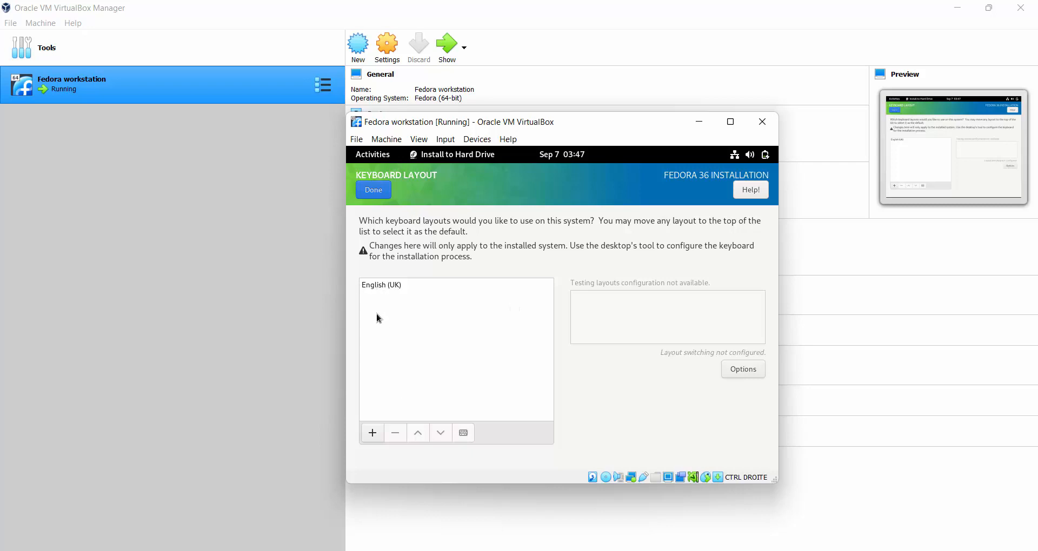
click(373, 433)
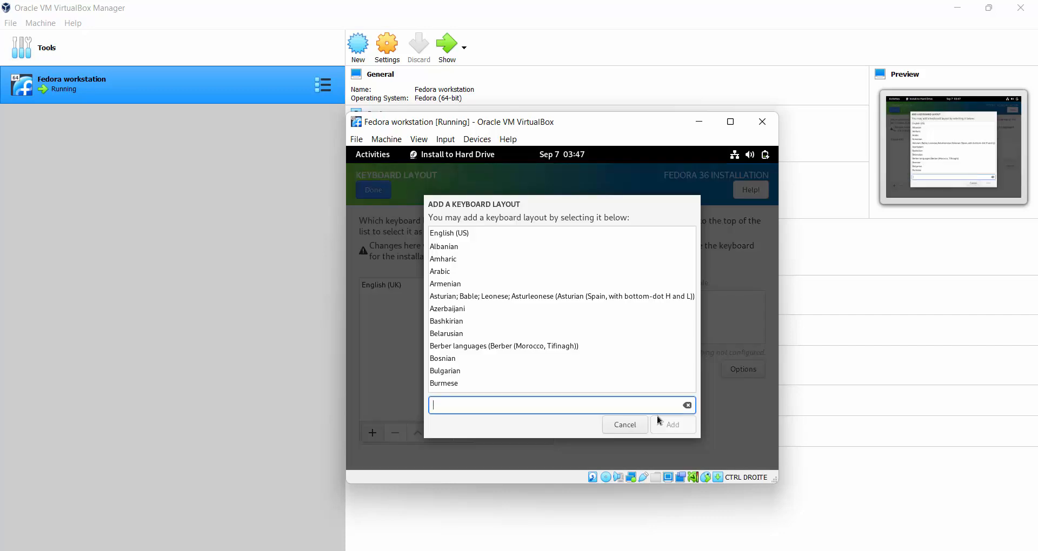
text(belgi)
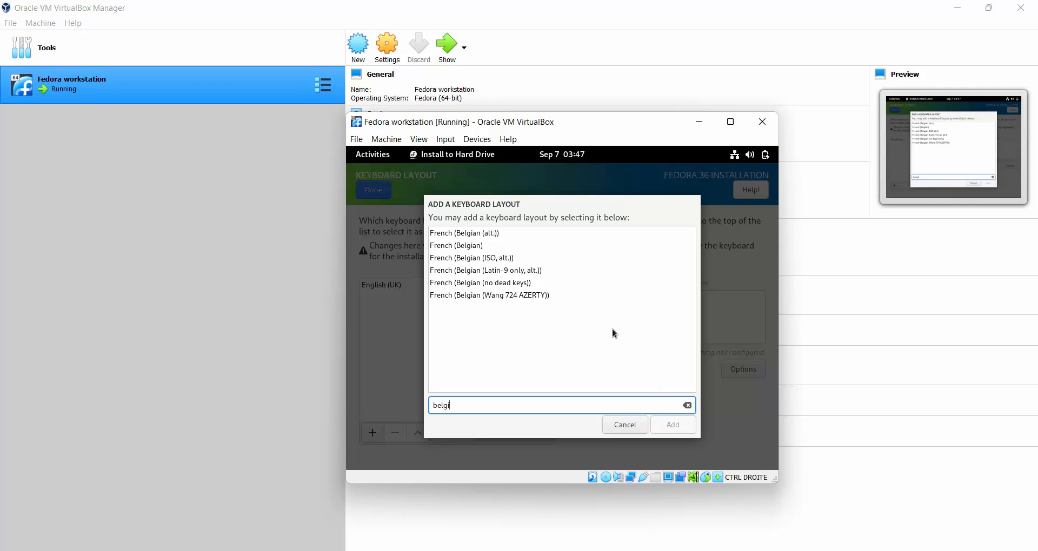
click(455, 246)
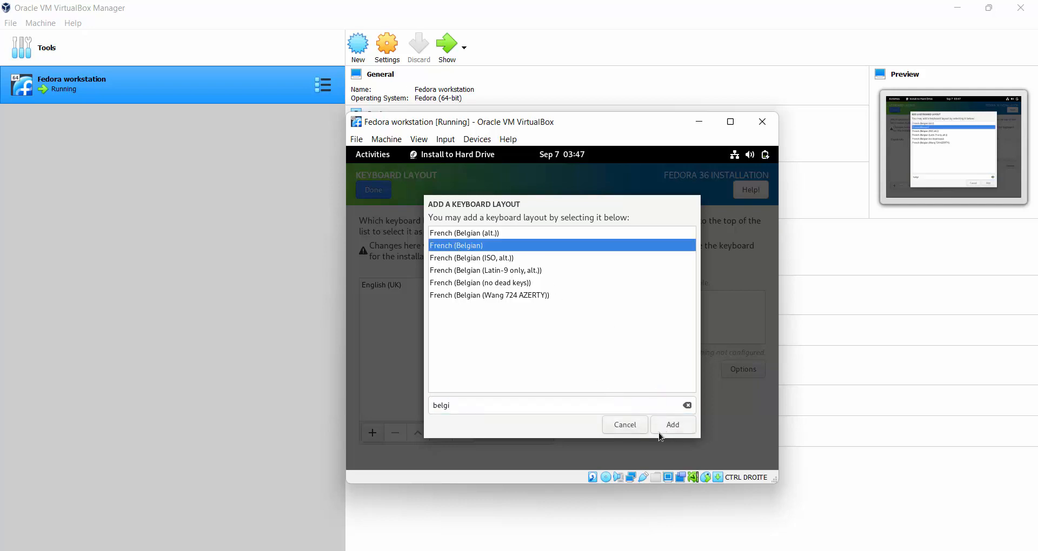
click(675, 426)
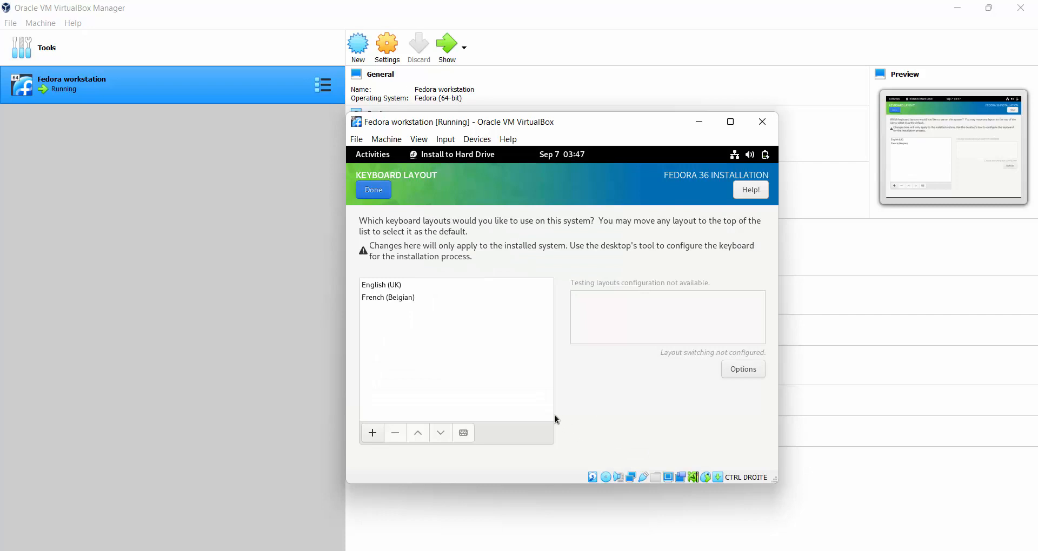
click(401, 301)
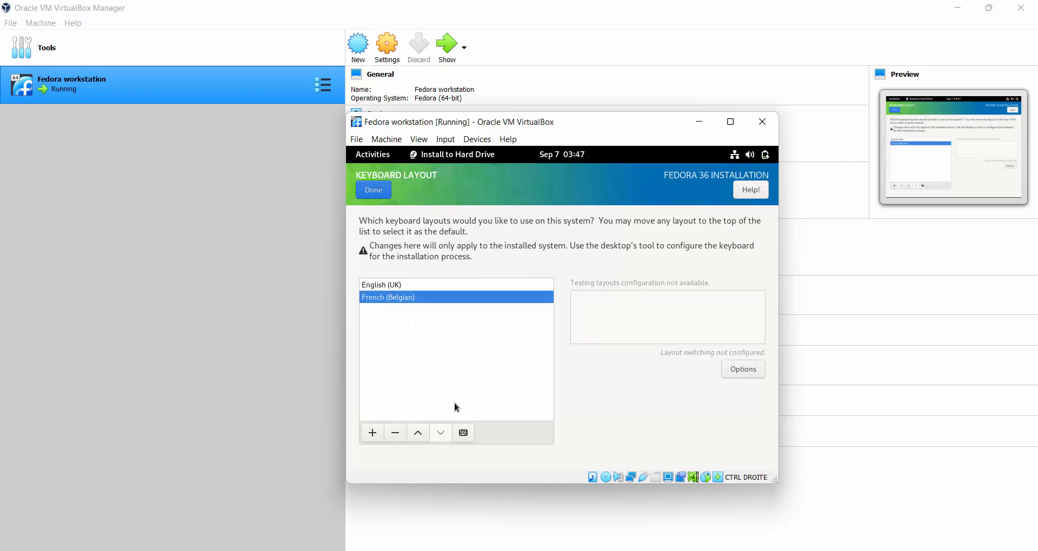
click(464, 434)
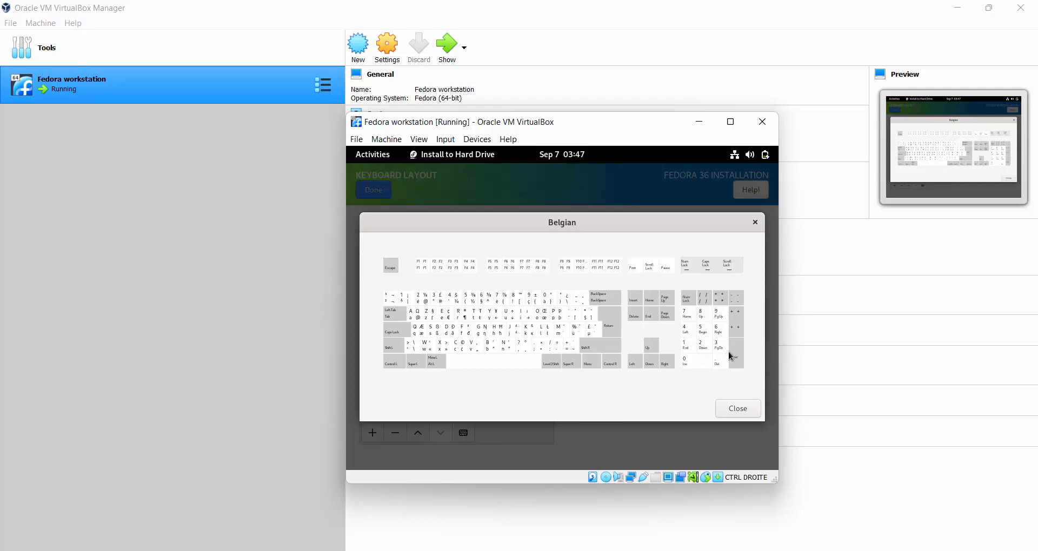
click(738, 410)
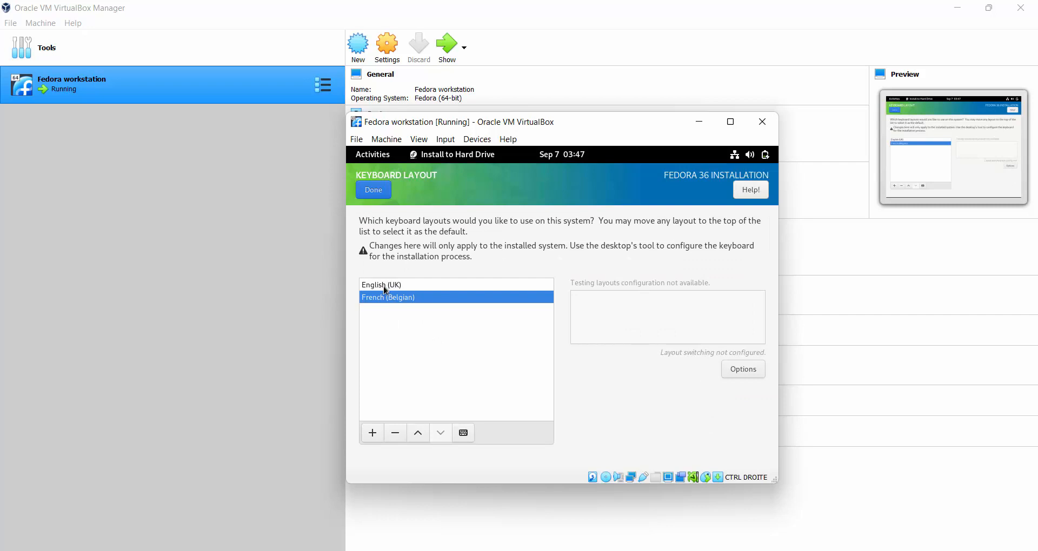
Remove the English (UK) layout and confirm the keyboard settings.
click(385, 290)
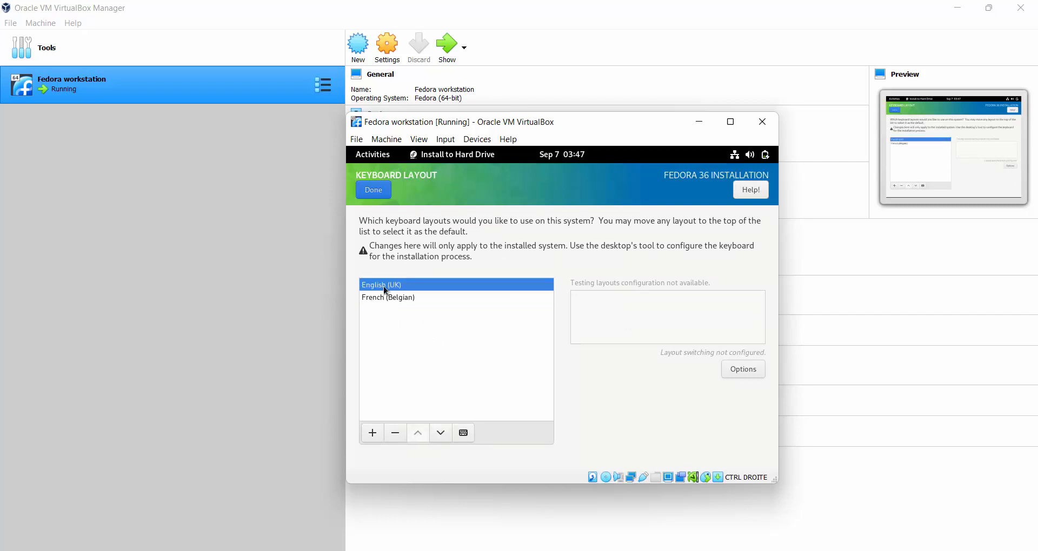
click(396, 435)
click(373, 191)
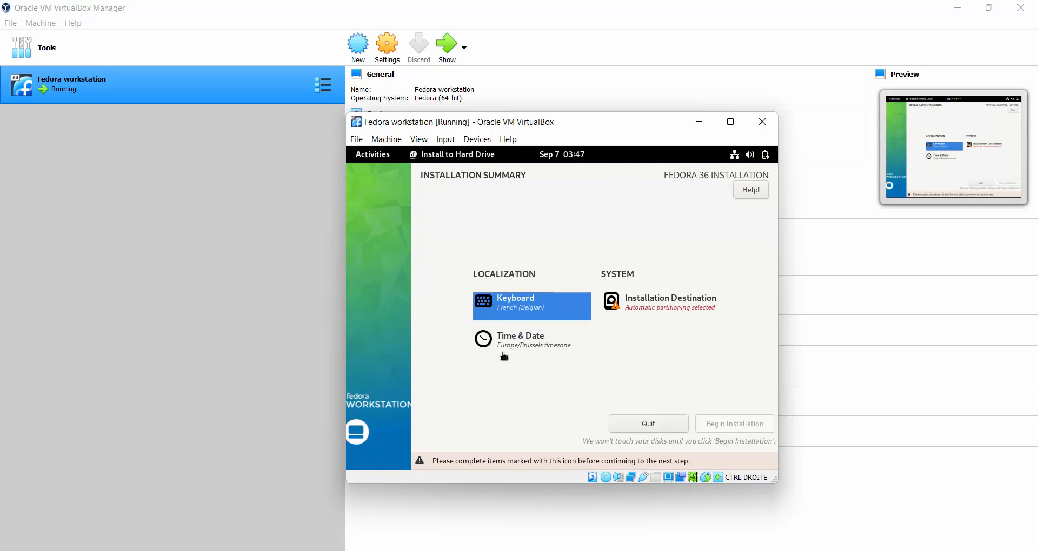
Accept automatic partitioning on the 50 GiB disk, waiting out the unresponsive installer, and begin installation.
click(656, 309)
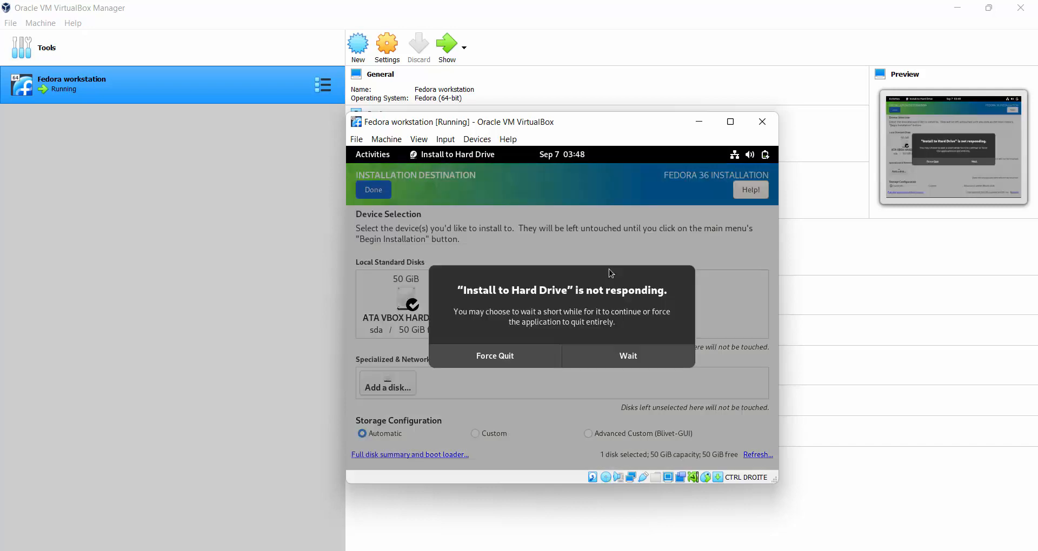
click(629, 358)
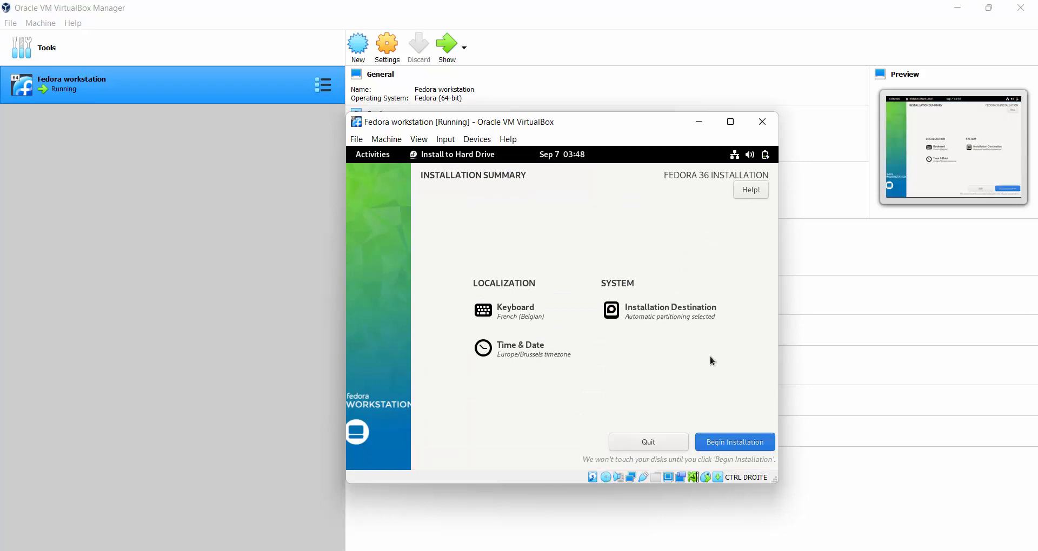
click(731, 444)
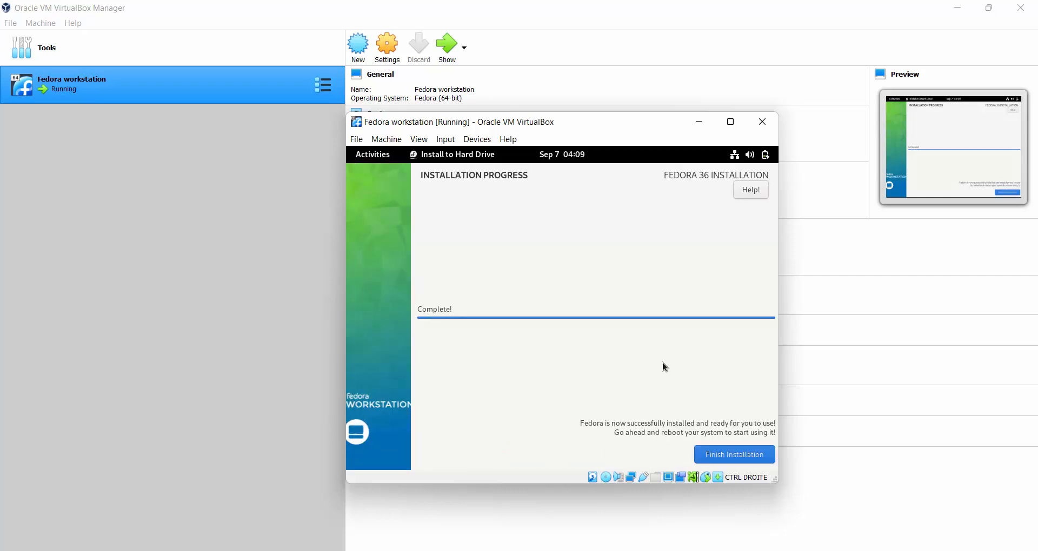
Choose Finish Installation once the progress screen shows Complete!
click(731, 456)
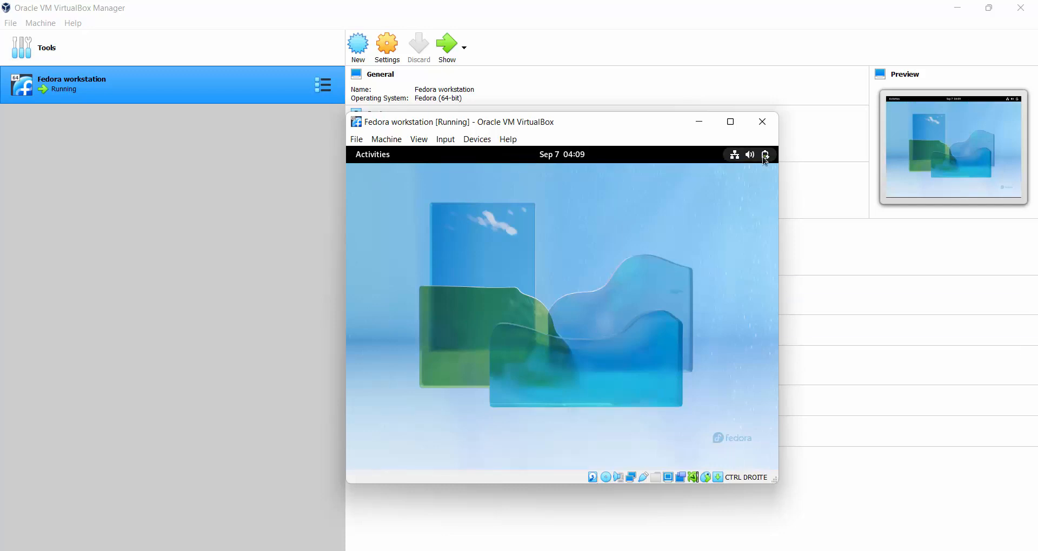
Restart the VM via the GNOME system menu's Power Off / Log Out options and confirm.
click(751, 156)
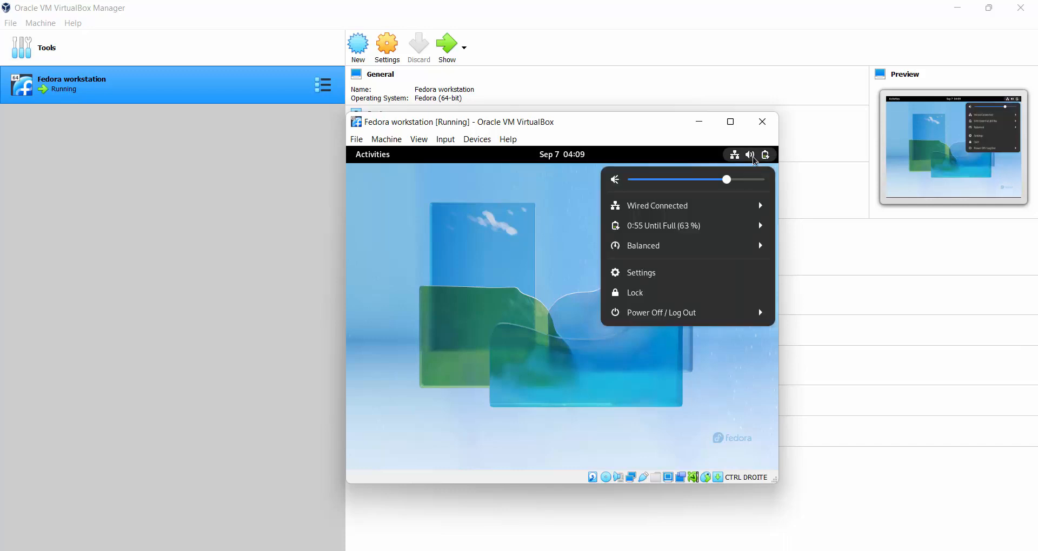
click(695, 318)
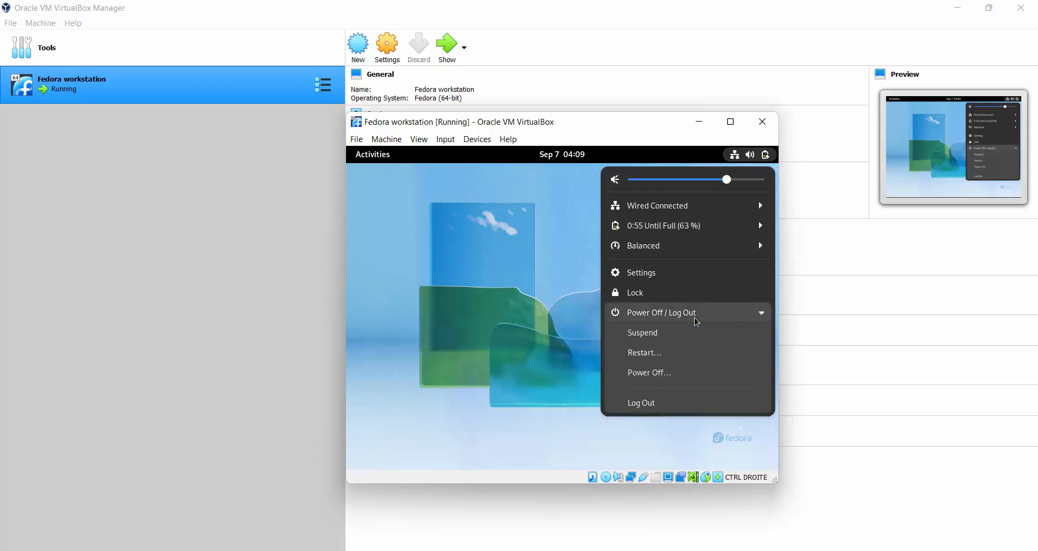
click(646, 354)
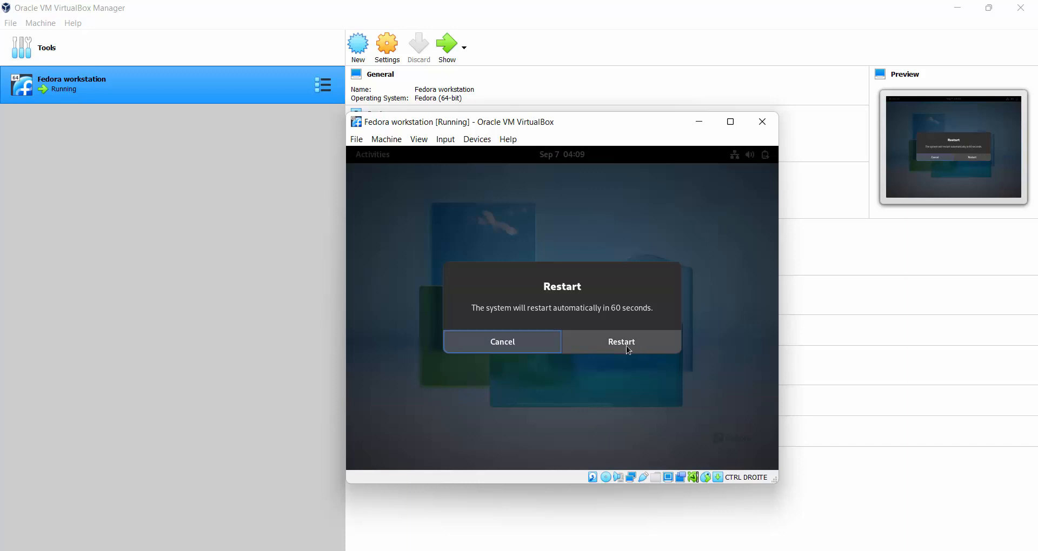
click(625, 345)
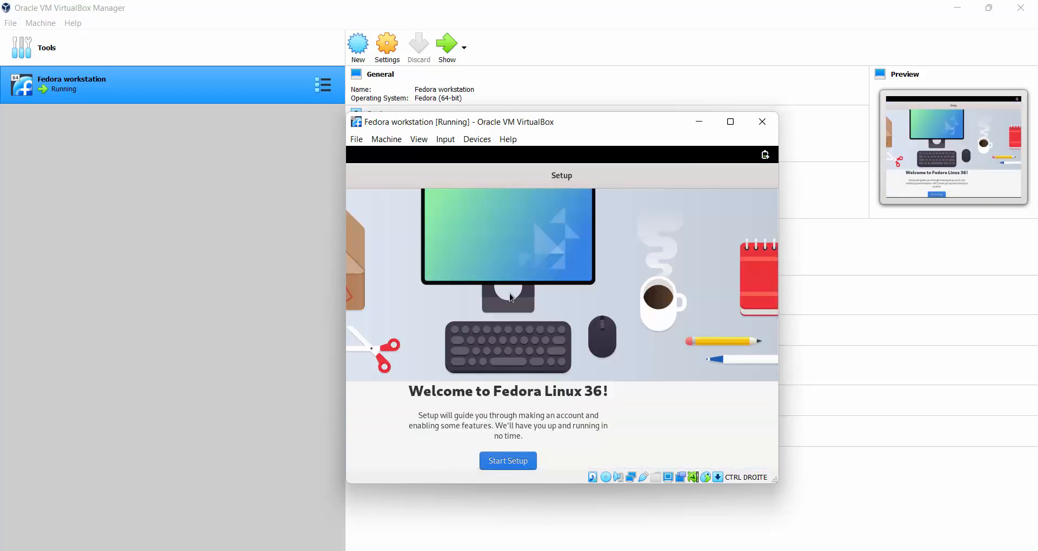
Start setup, turn off Location Services and Automatic Problem Reporting, and continue.
click(509, 462)
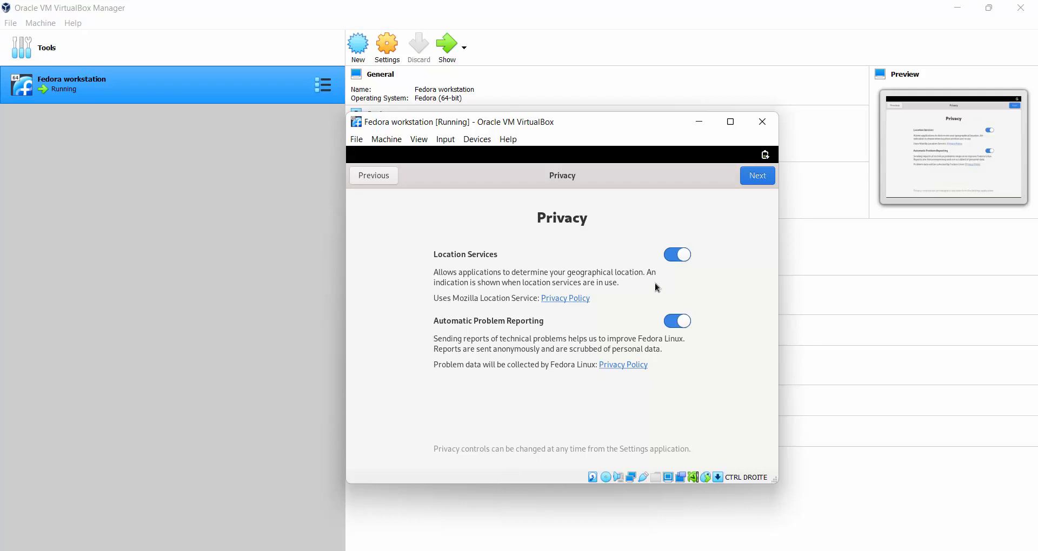
click(676, 256)
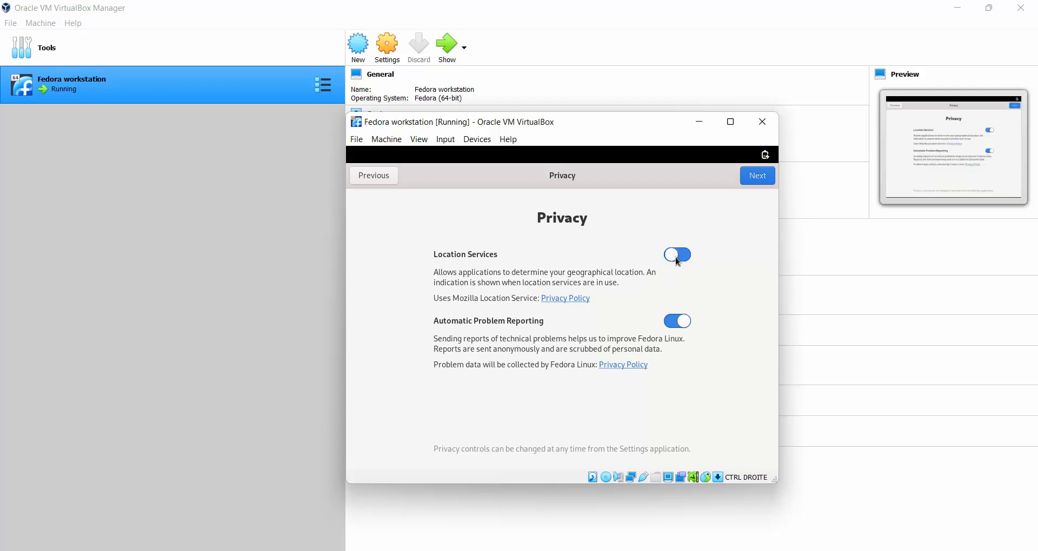
click(680, 325)
click(757, 181)
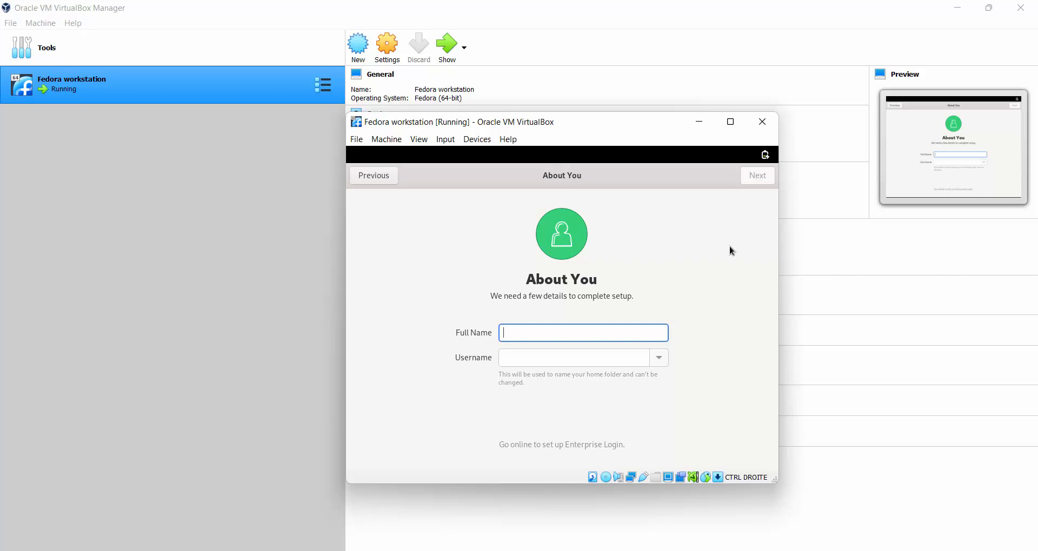
Enter 'guest' as the user's full name and username, then continue to the password page.
text(guest)
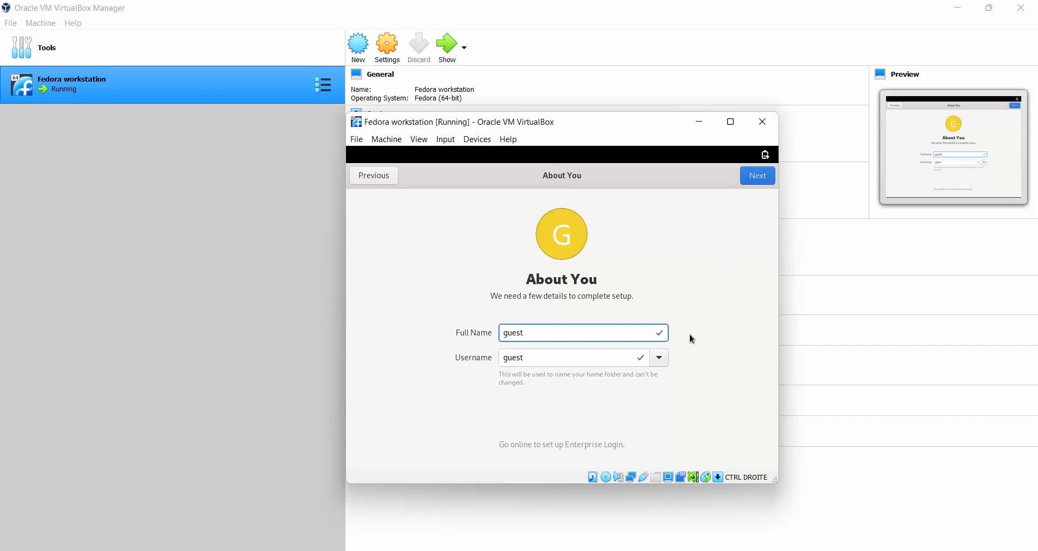
click(754, 178)
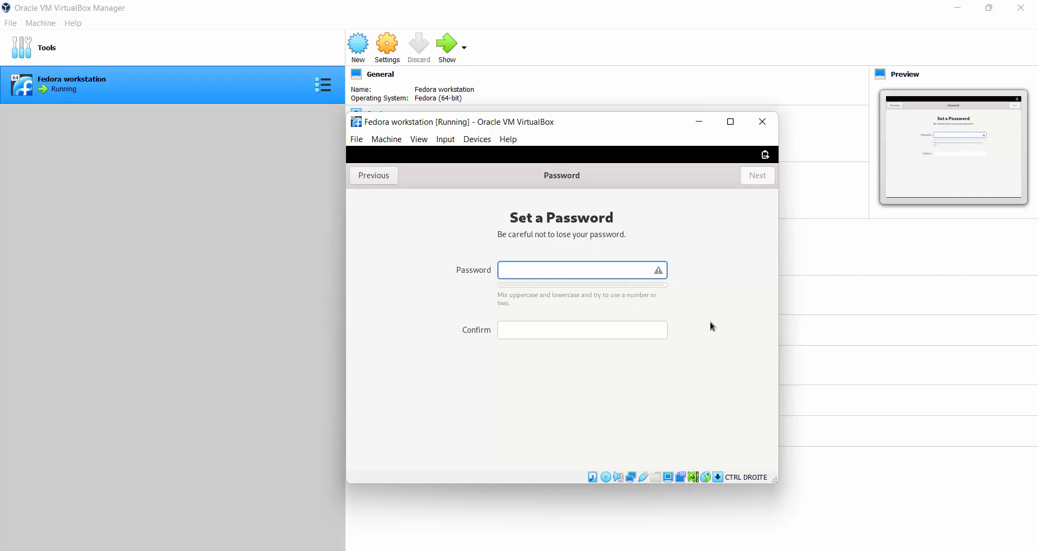
Type the guest account's password, lengthen it, enter the same password in Confirm, and continue.
text(******)
key(Tab)
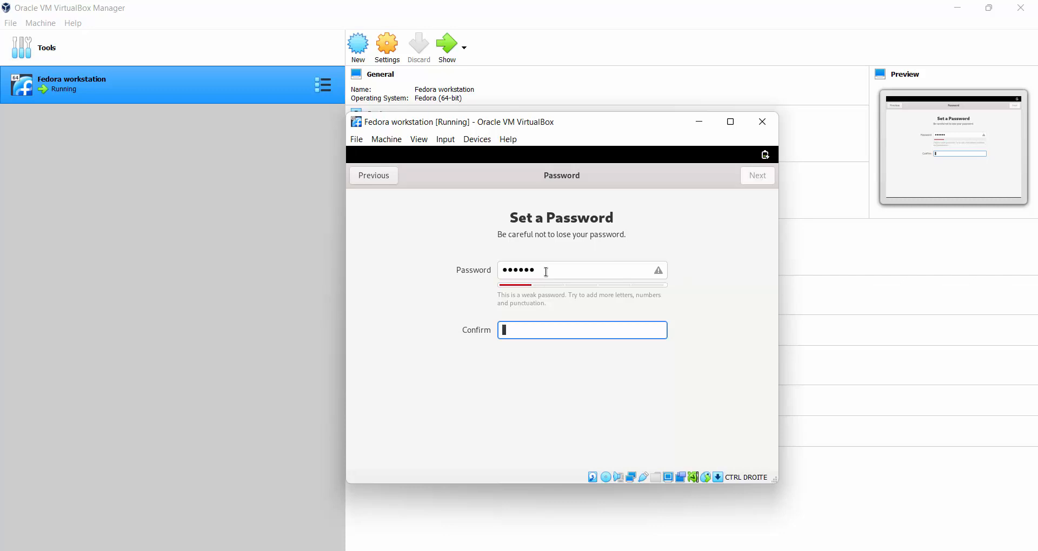
click(545, 272)
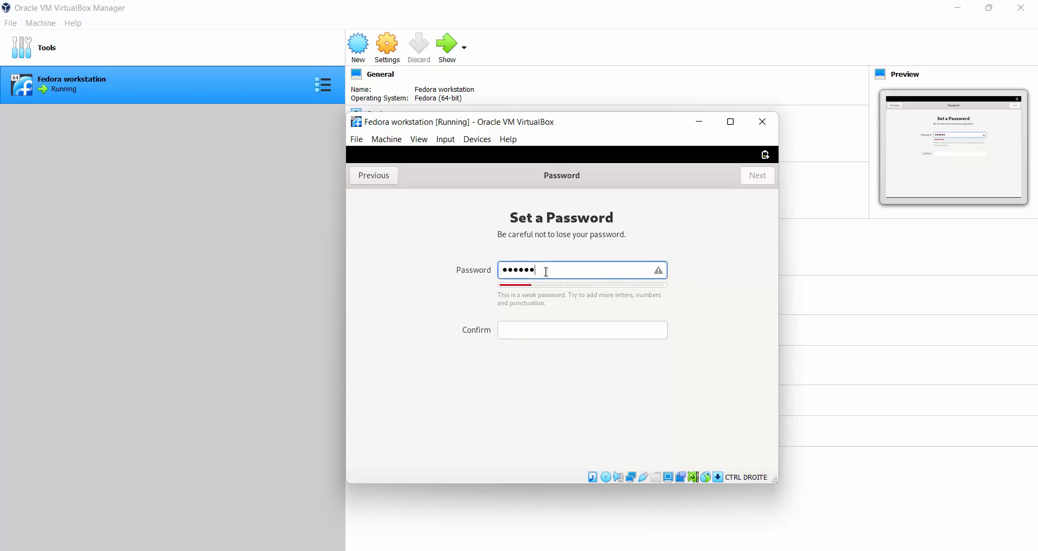
text(••••)
click(541, 335)
text(•••••••)
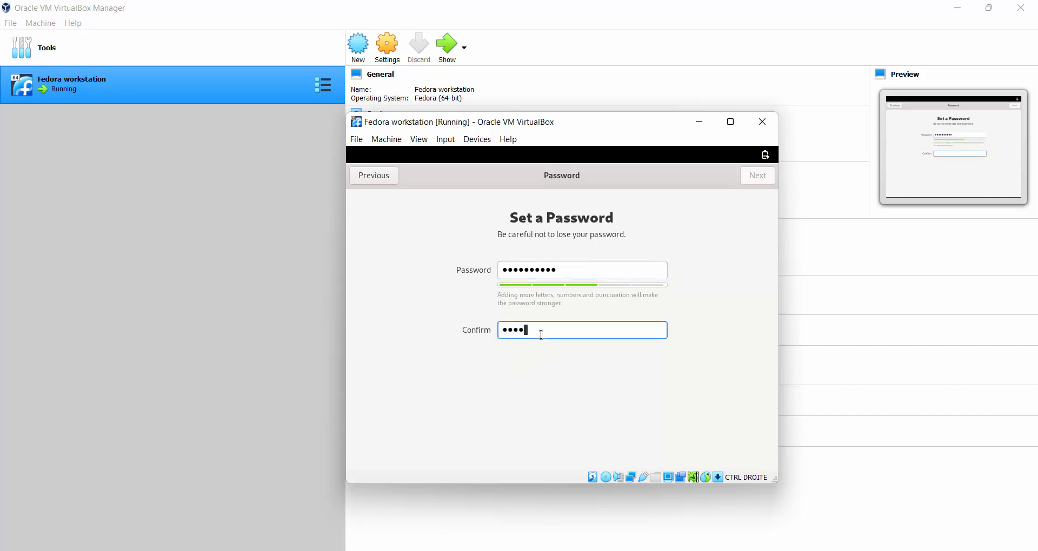
text(••••)
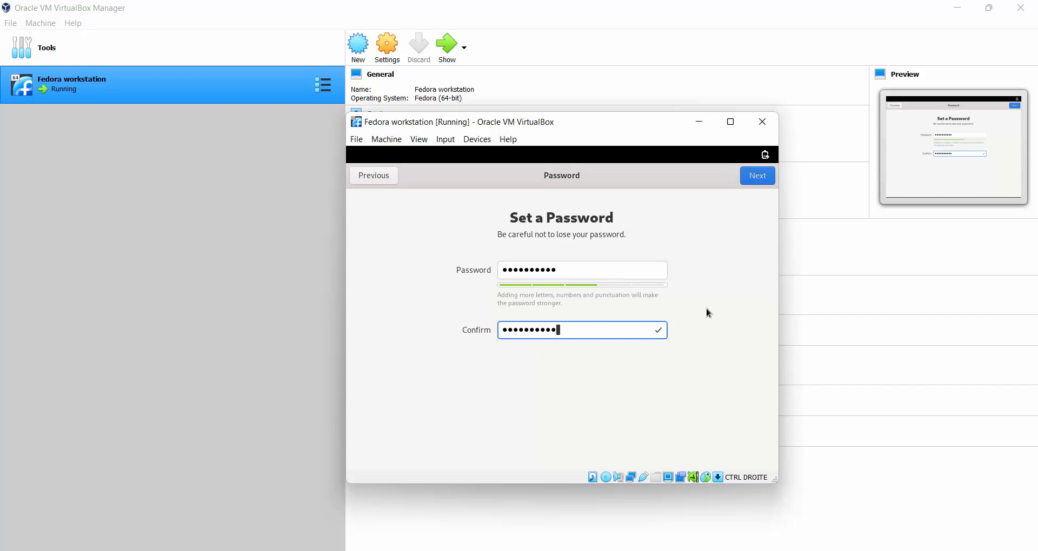
click(758, 176)
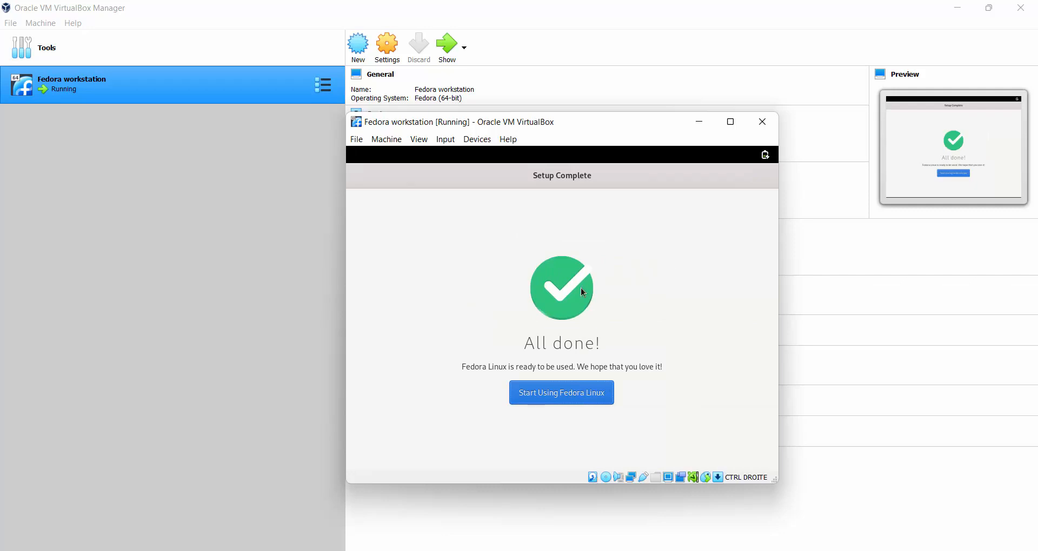
Choose Start Using Fedora Linux to leave setup for the desktop.
click(579, 396)
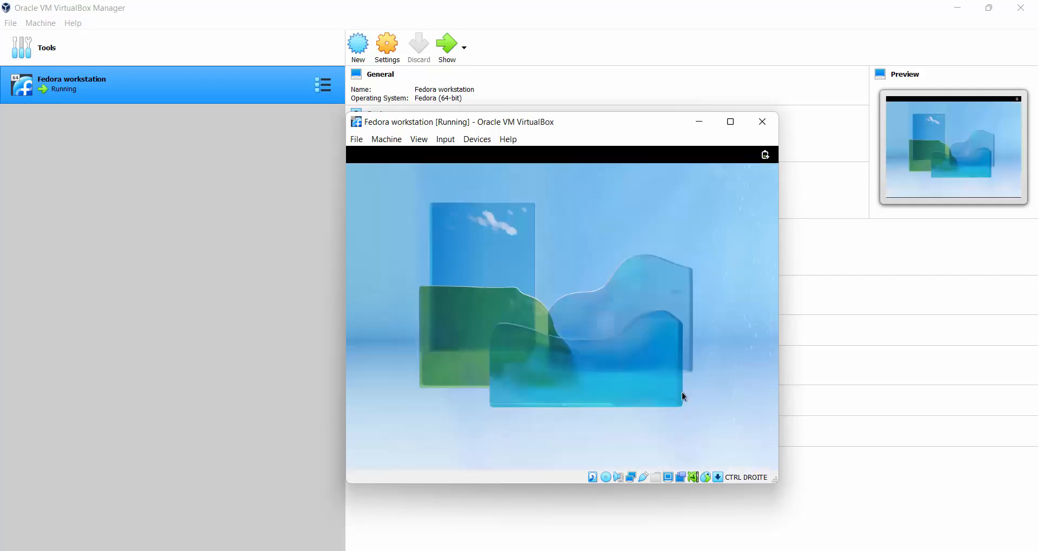